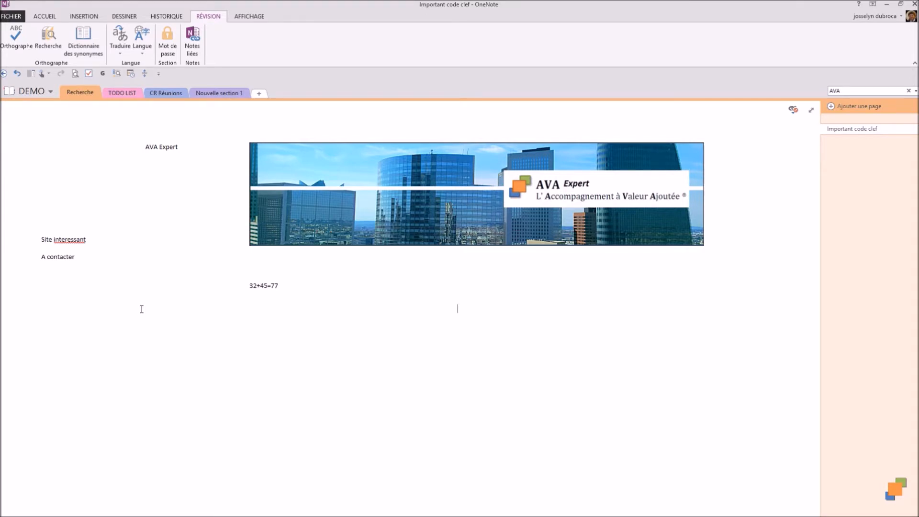
# Step: Switch to the Edge browser and print the service-public.fr Passeport page to the Send To OneNote 2013 printer
pyautogui.hotkey('alt', 'Tab')
pyautogui.hotkey('alt', 'Tab')
pyautogui.hotkey('alt', 'Tab')
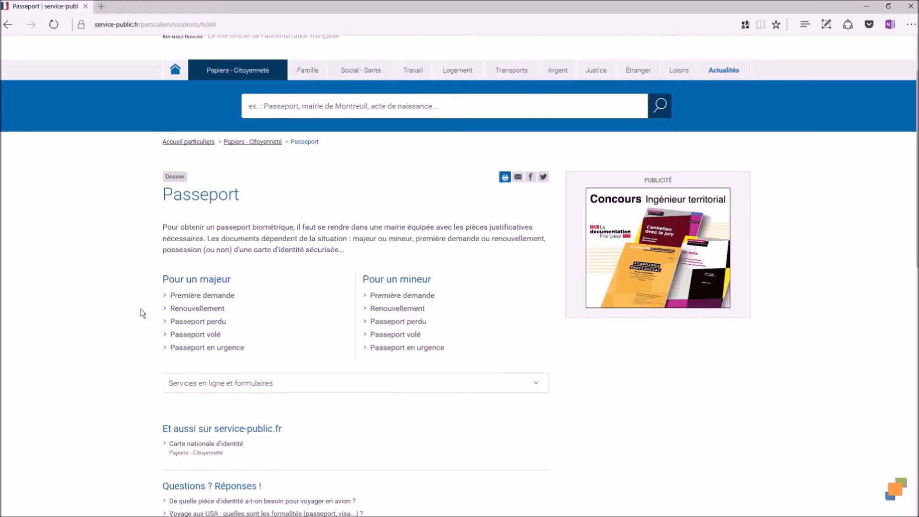
pyautogui.scroll(2, 133, 304)
pyautogui.scroll(1, 133, 305)
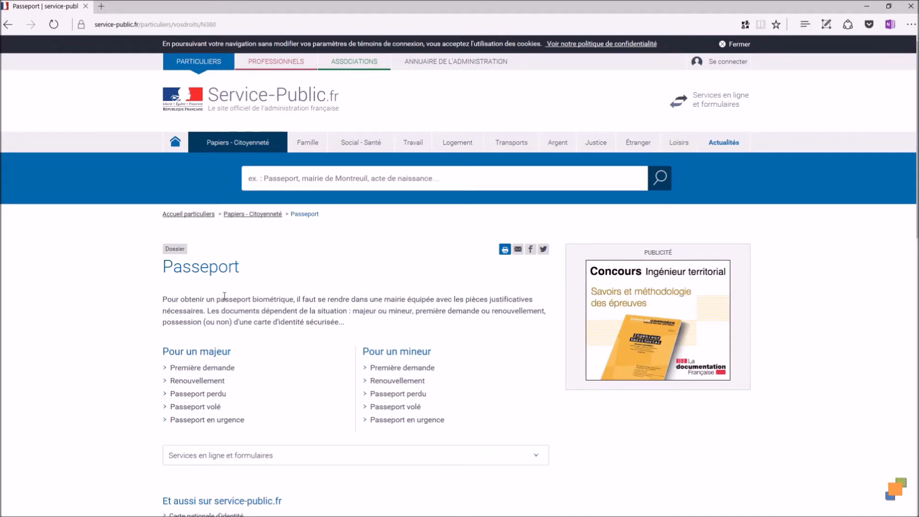
pyautogui.scroll(-3, 224, 296)
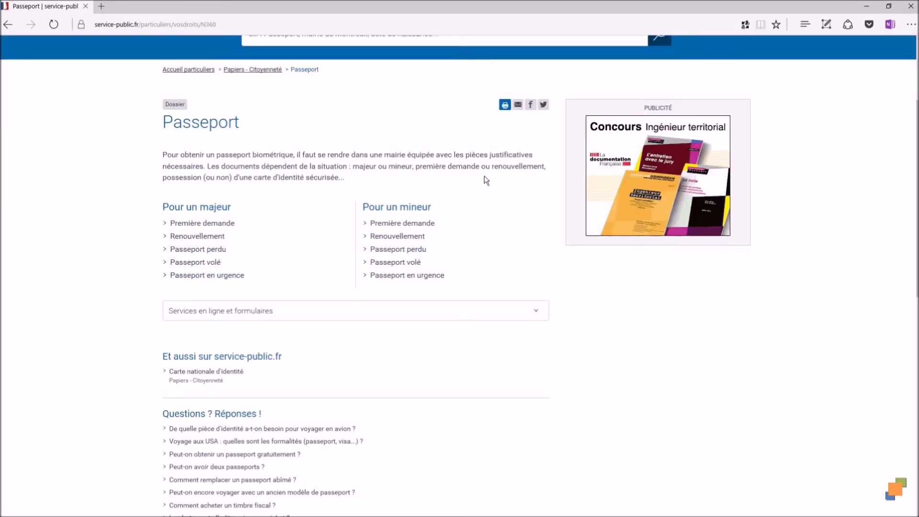
pyautogui.click(504, 105)
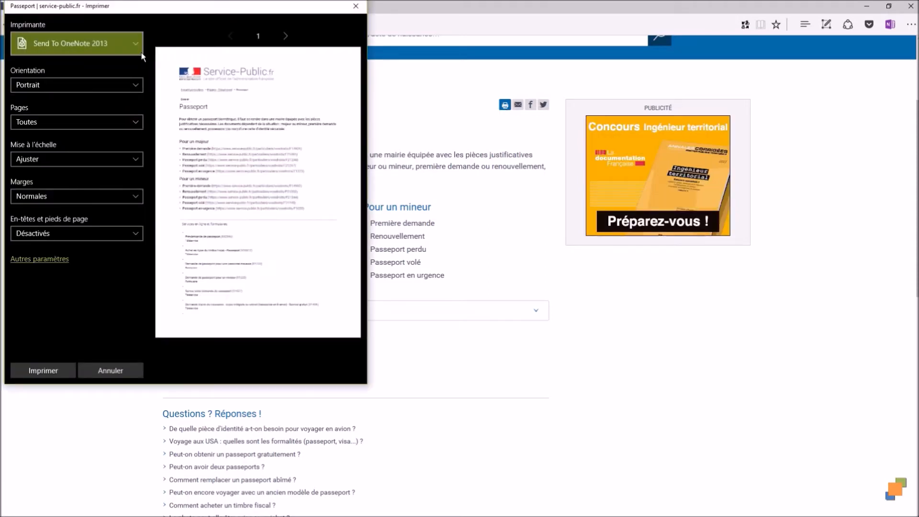
pyautogui.click(137, 48)
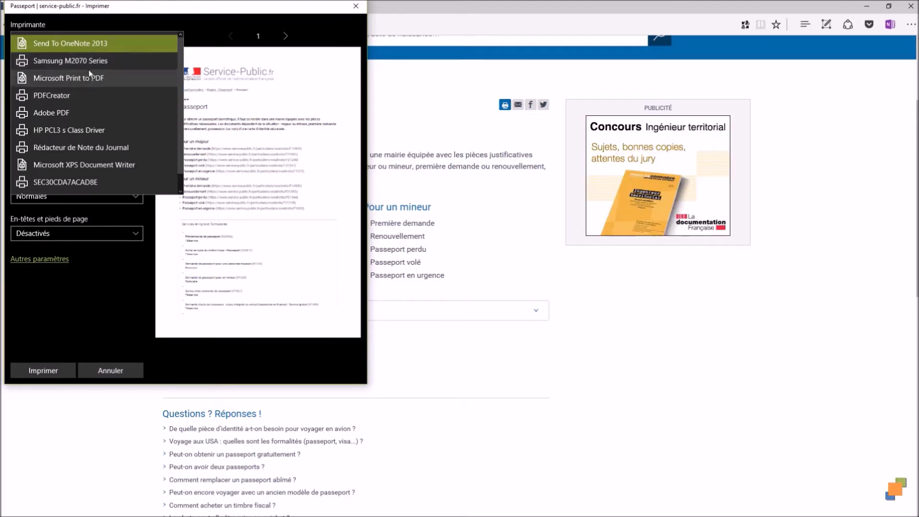
pyautogui.click(85, 43)
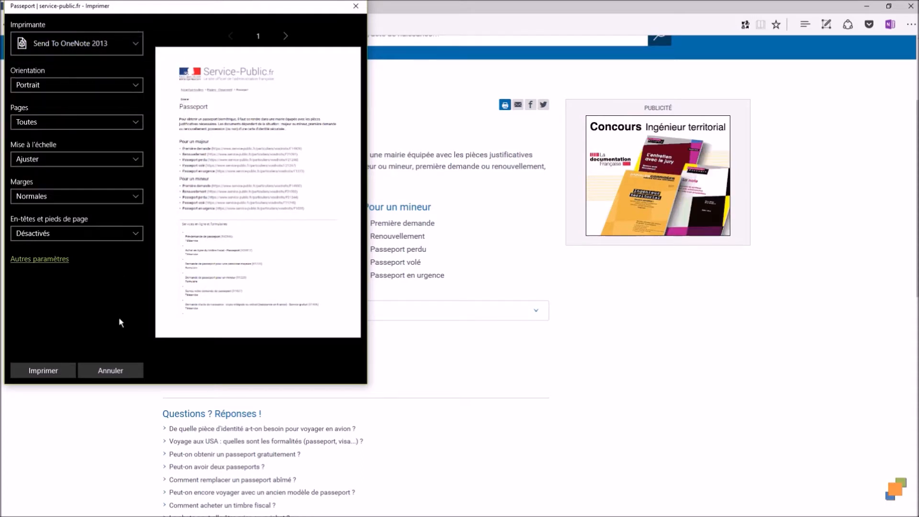
pyautogui.click(41, 369)
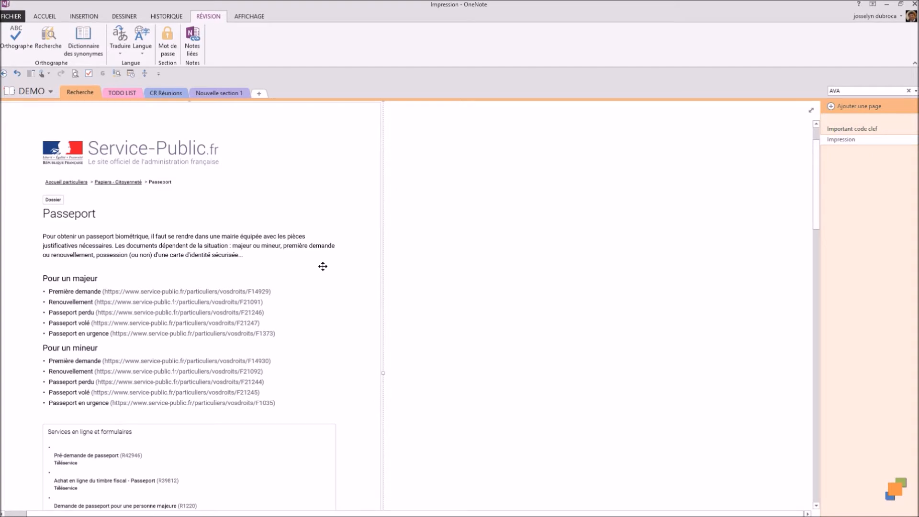
# Step: Review all the pages of the Passeport printout inserted on the Impression page
pyautogui.scroll(-3, 321, 268)
pyautogui.scroll(4, 319, 270)
pyautogui.scroll(-5, 318, 270)
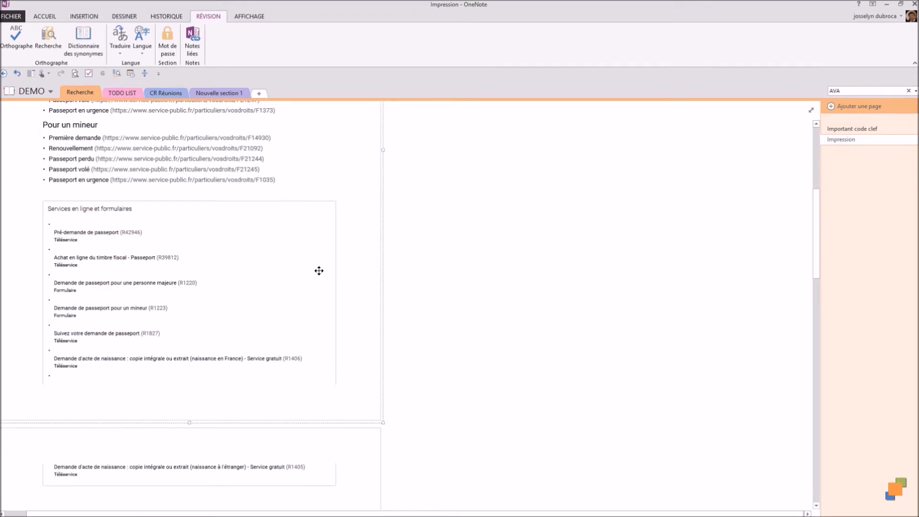
pyautogui.scroll(-10, 319, 271)
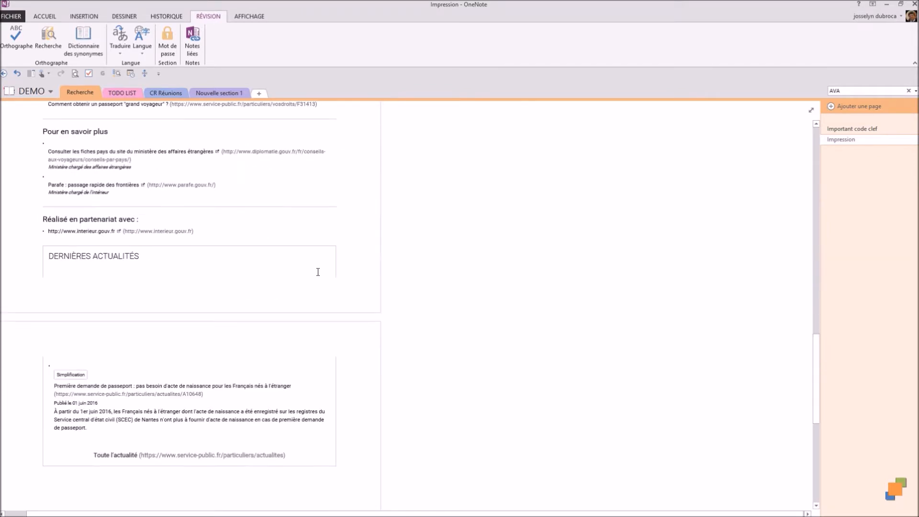
pyautogui.scroll(-4, 317, 272)
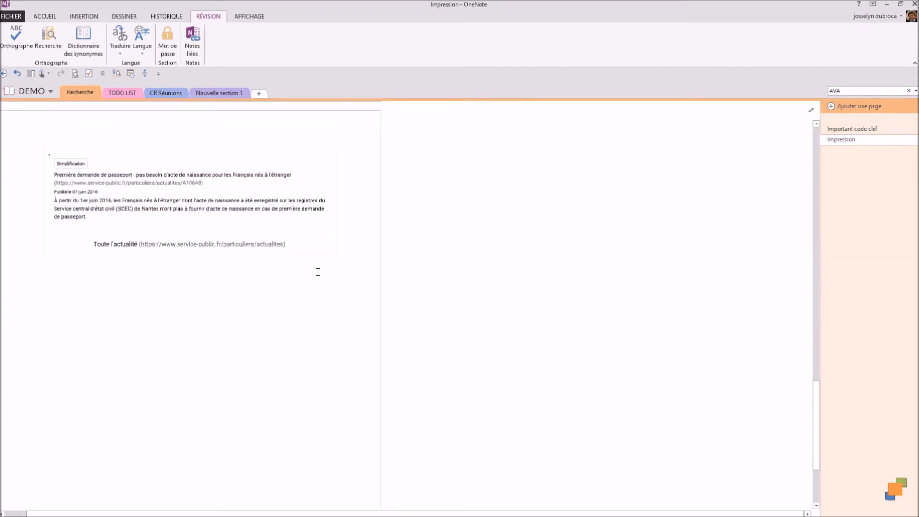
pyautogui.scroll(15, 186, 198)
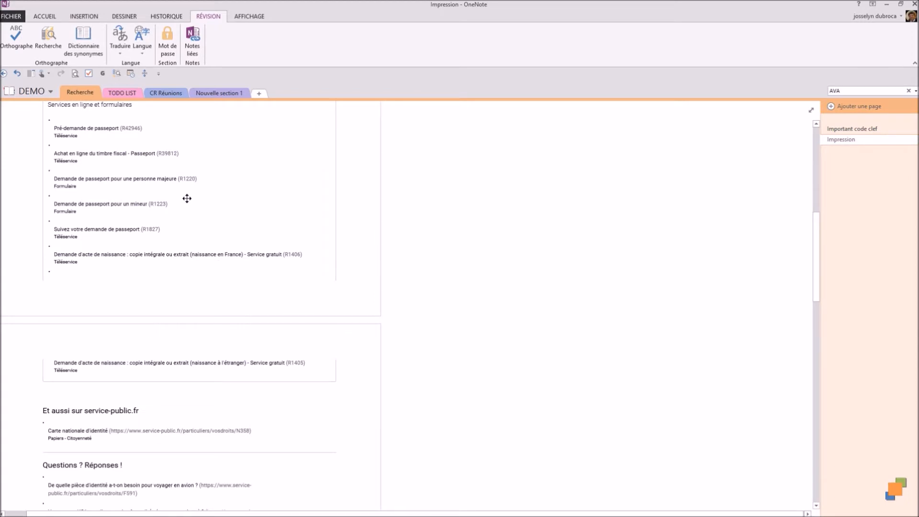
pyautogui.scroll(7, 187, 198)
# Step: Copy the text from the first page of the Passeport printout and paste it in the blank area beside the printout
pyautogui.click(167, 267)
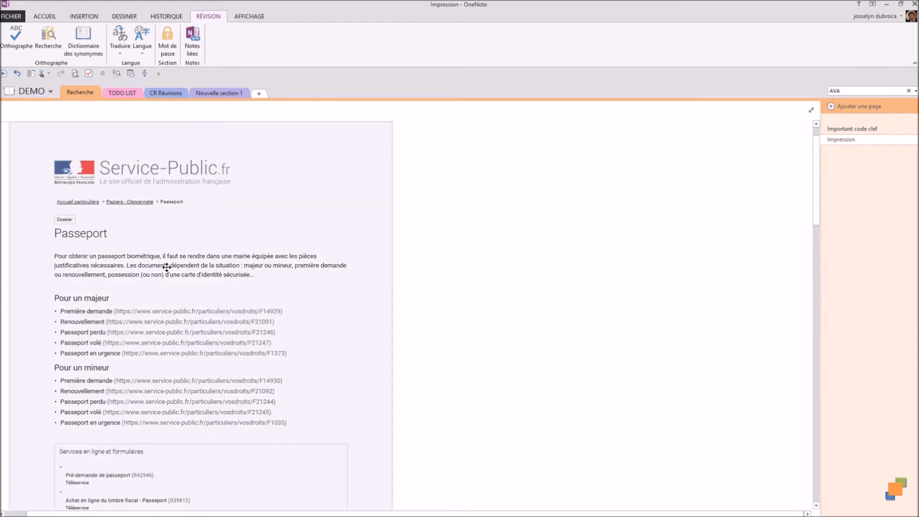
pyautogui.click(166, 267)
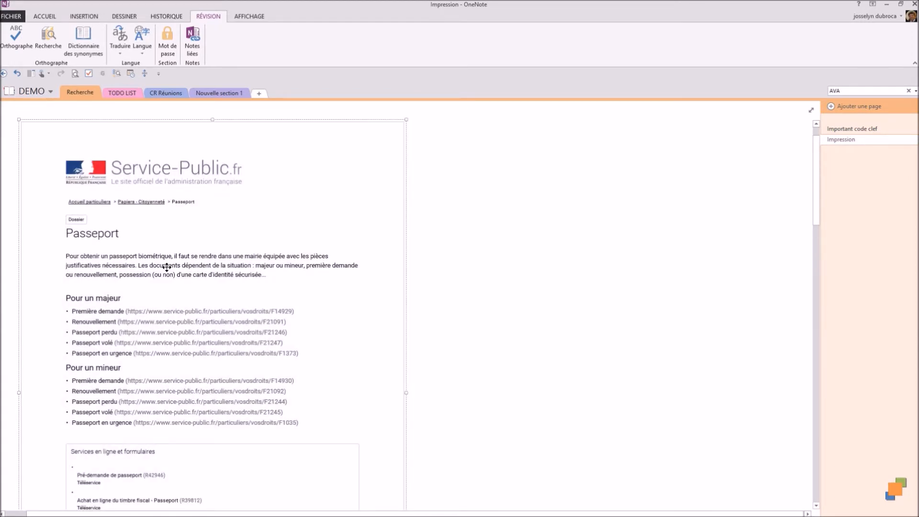
pyautogui.rightClick(166, 267)
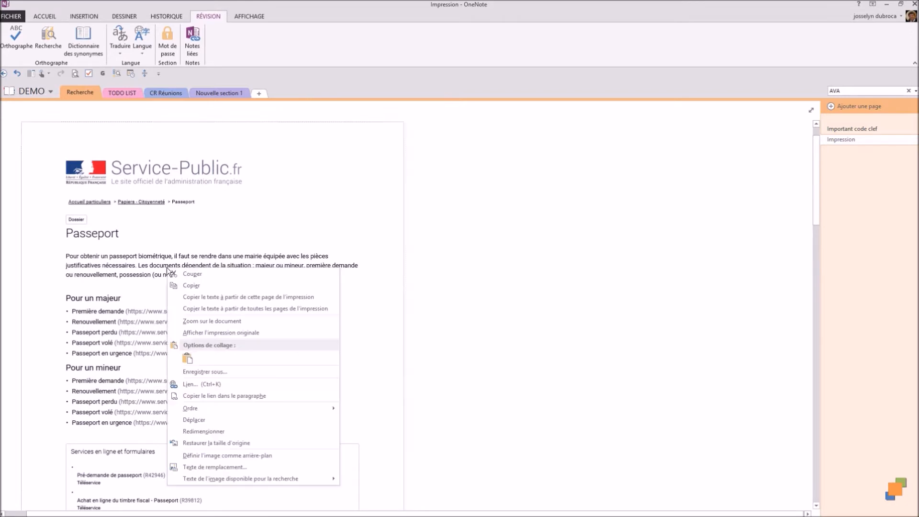
pyautogui.click(192, 298)
pyautogui.click(455, 181)
pyautogui.rightClick(458, 180)
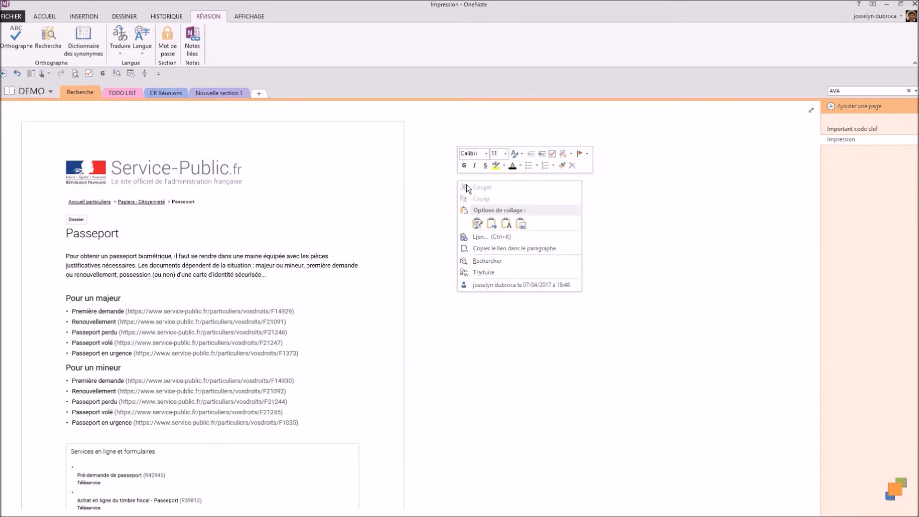
pyautogui.click(448, 201)
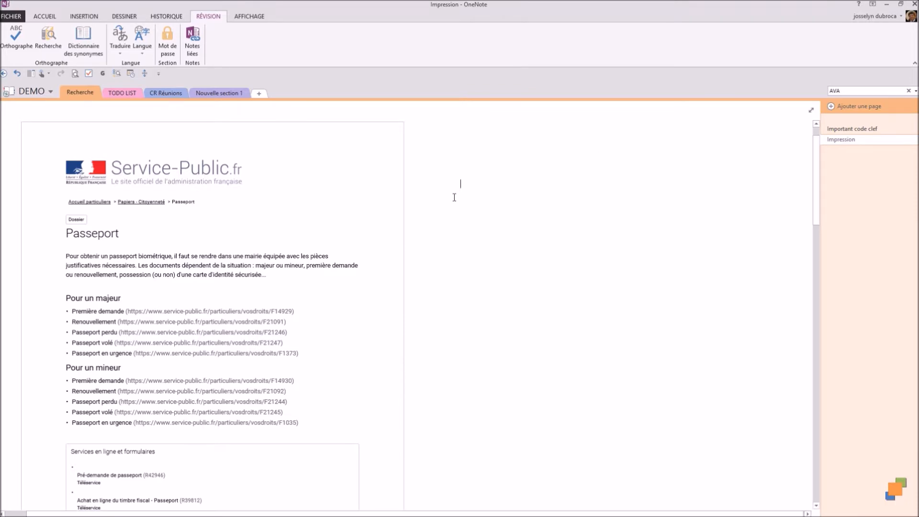
pyautogui.hotkey('ctrl', 'v')
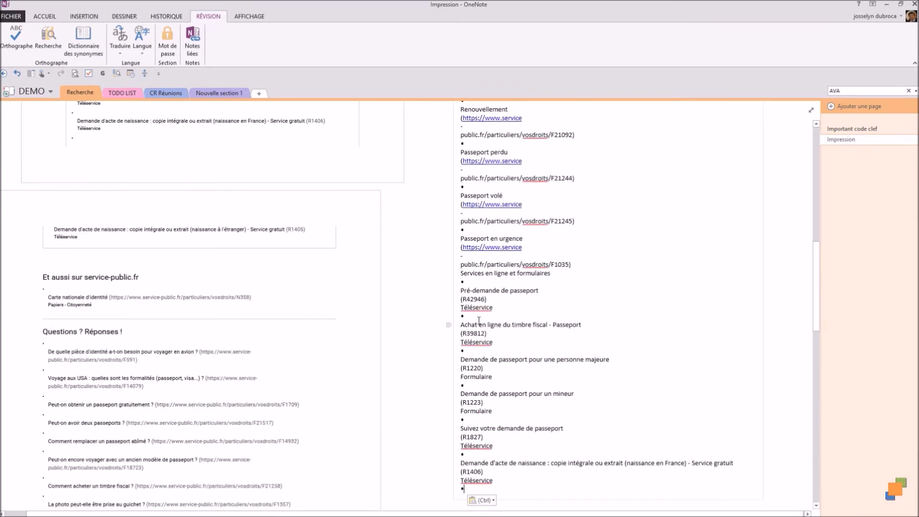
pyautogui.scroll(15, 479, 320)
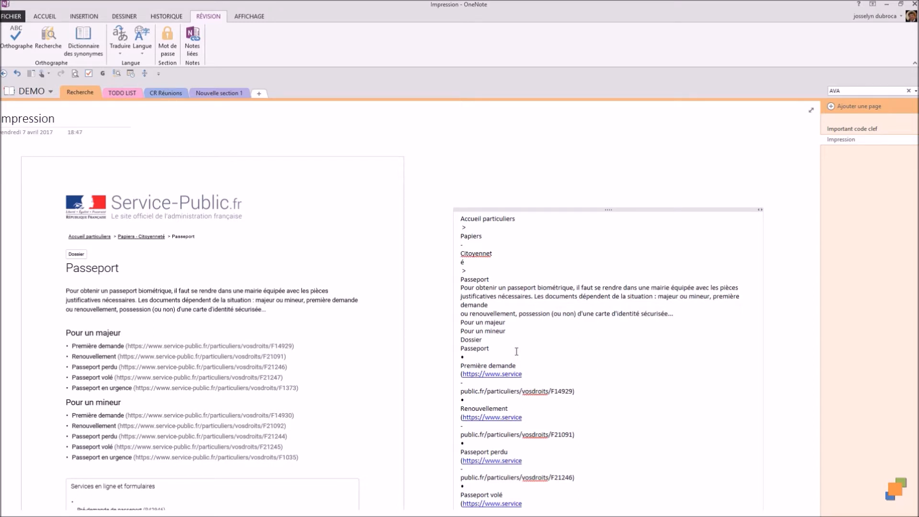
# Step: Switch back to the Edge browser, open OneNote Clipper on the Passeport page and sign in with a Microsoft account
pyautogui.hotkey('alt', 'Tab')
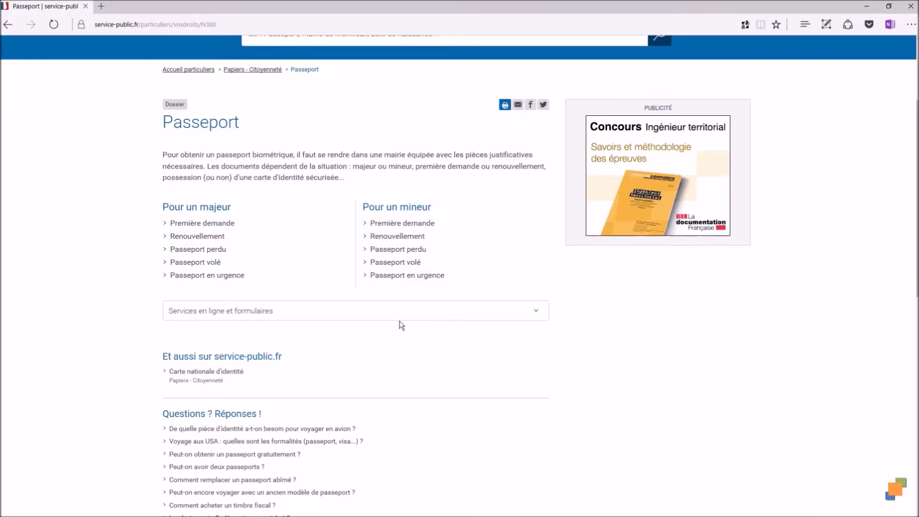
pyautogui.scroll(3, 401, 325)
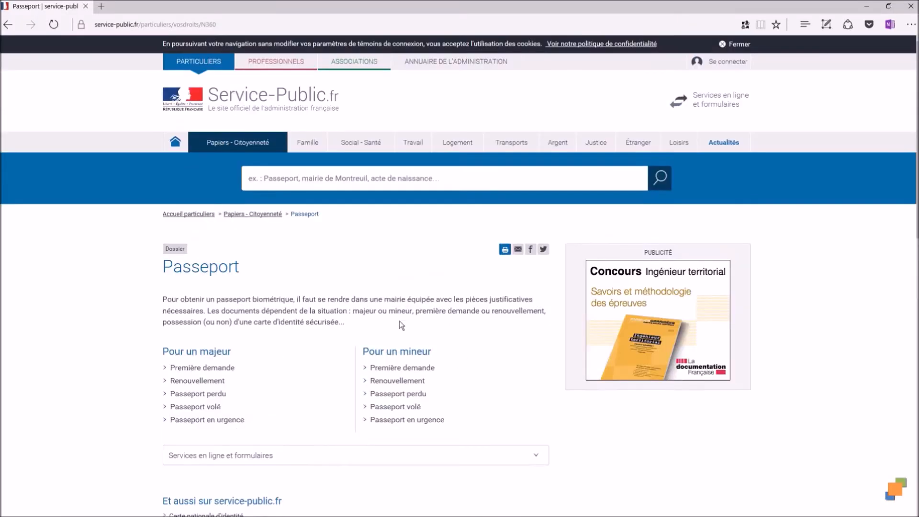
pyautogui.click(888, 23)
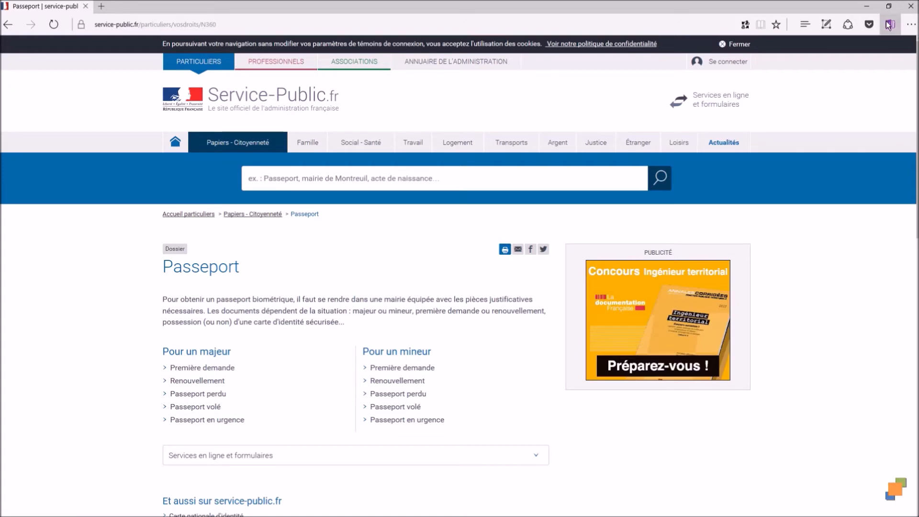
pyautogui.click(888, 26)
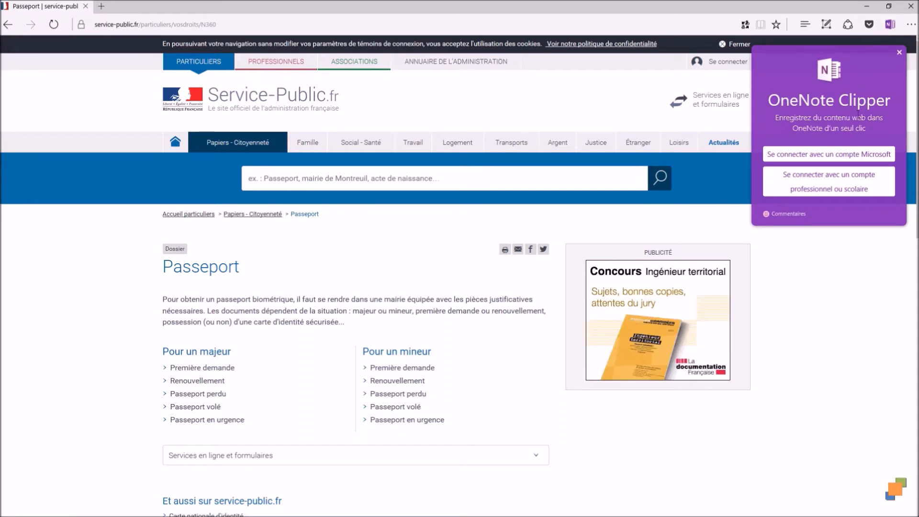
pyautogui.click(822, 154)
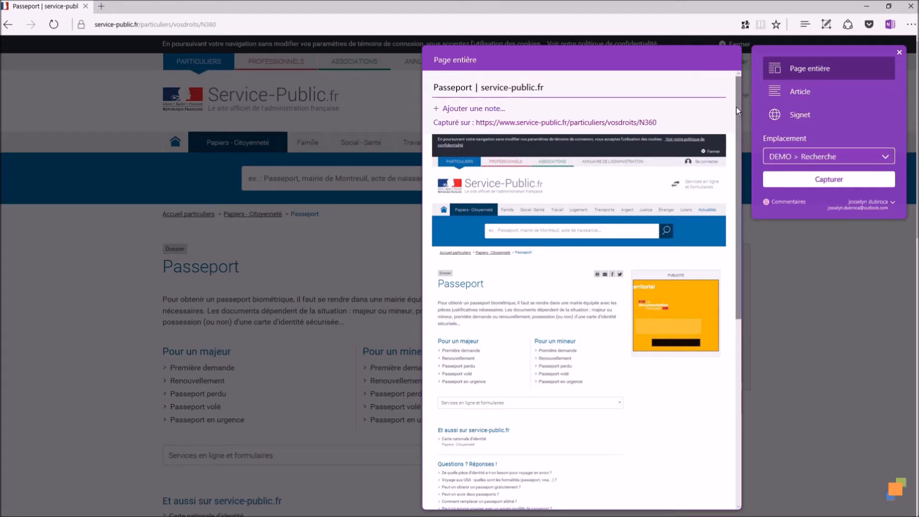
# Step: Preview the Article and Signet clip formats, and capture the Passeport page as Page entière into DEMO > Recherche
pyautogui.moveTo(735, 107)
pyautogui.mouseDown()
pyautogui.moveTo(719, 295)
pyautogui.moveTo(724, 93)
pyautogui.mouseUp()
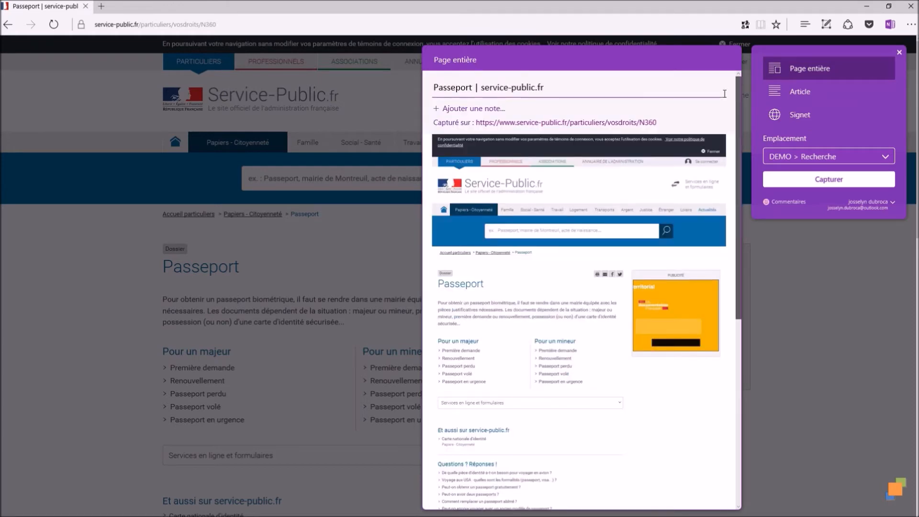
pyautogui.click(793, 95)
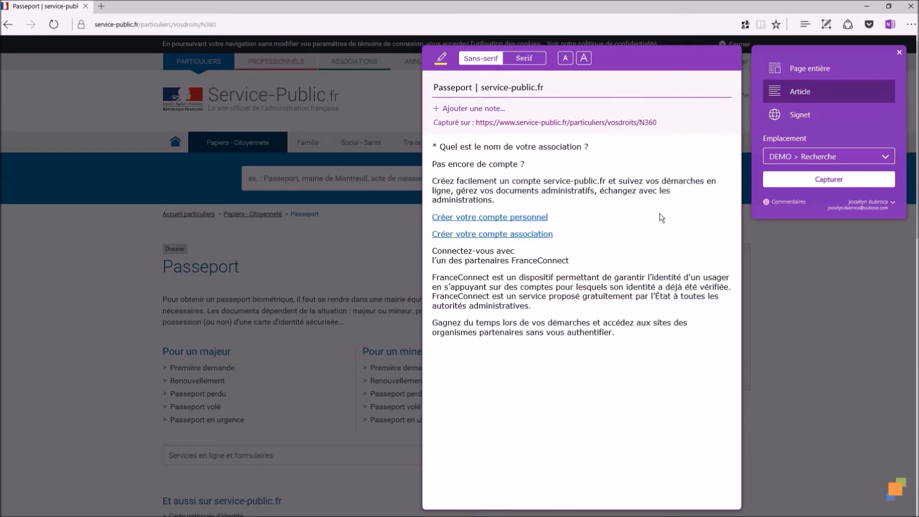
pyautogui.click(806, 120)
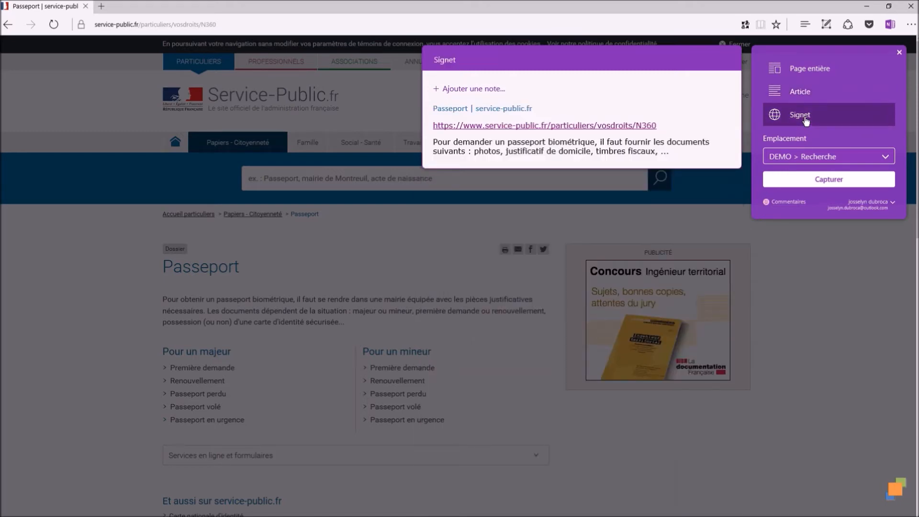
pyautogui.click(803, 79)
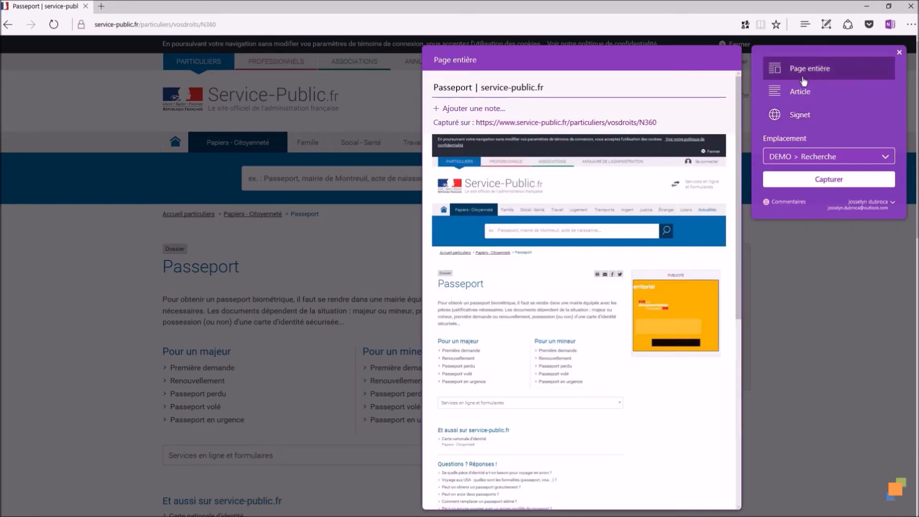
pyautogui.click(835, 181)
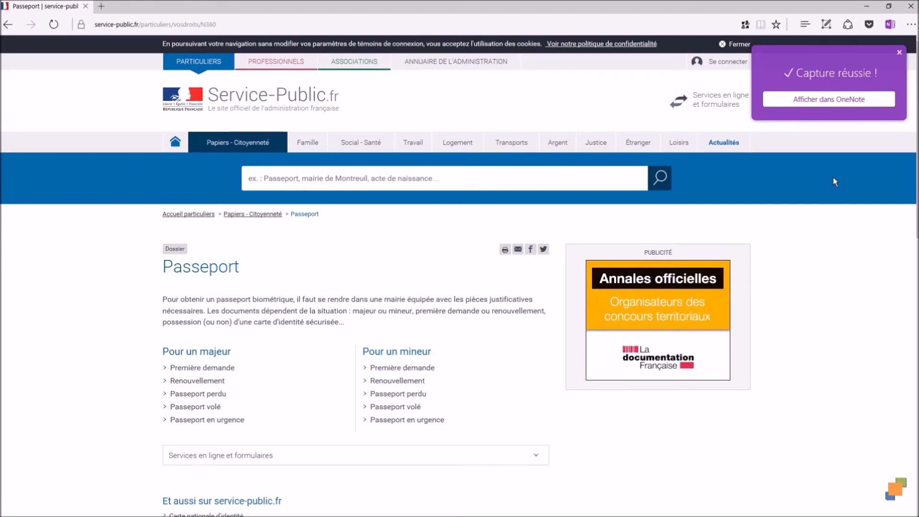
# Step: Switch to OneNote and examine the clipped Passeport | service-public.fr page, including its source link and full content down to the footer
pyautogui.hotkey('alt', 'Tab')
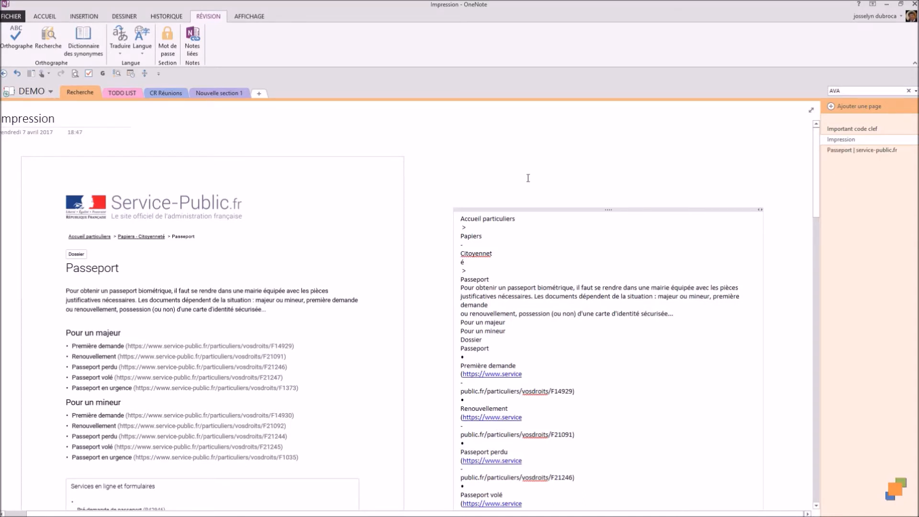
pyautogui.click(842, 152)
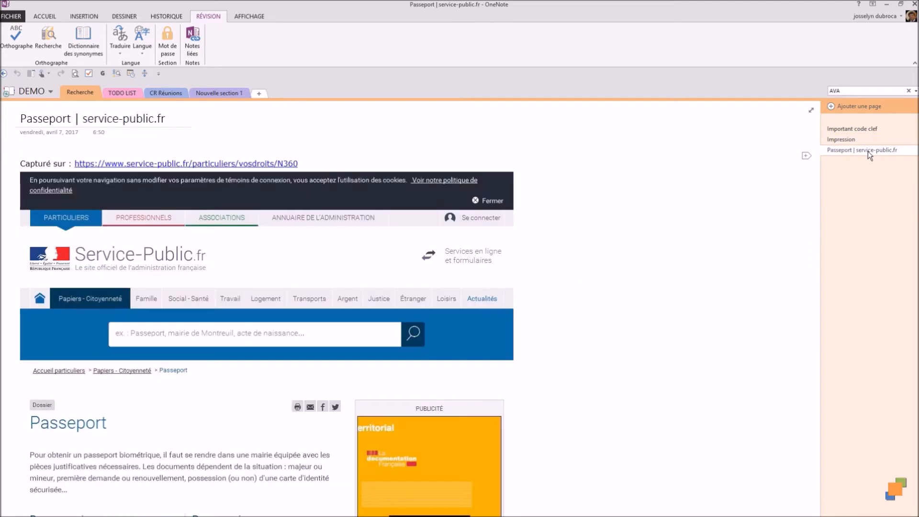
pyautogui.scroll(-15, 503, 231)
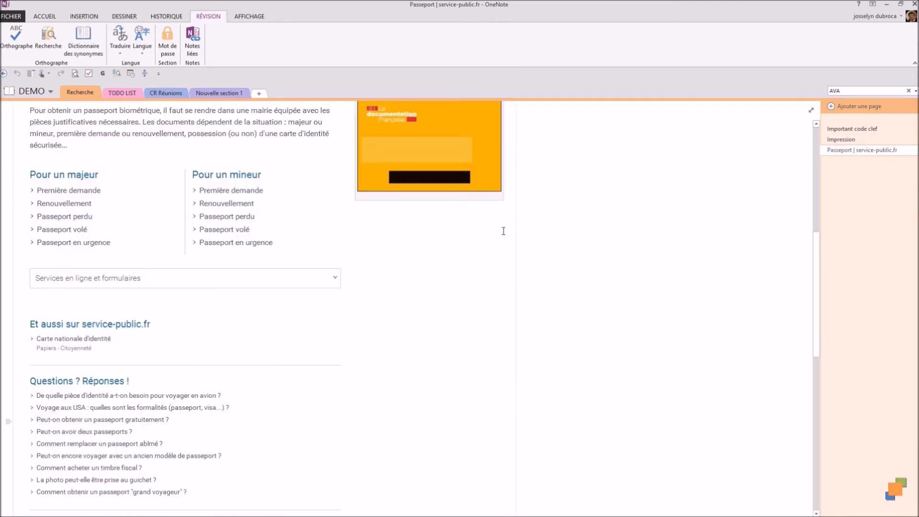
pyautogui.scroll(-5, 500, 233)
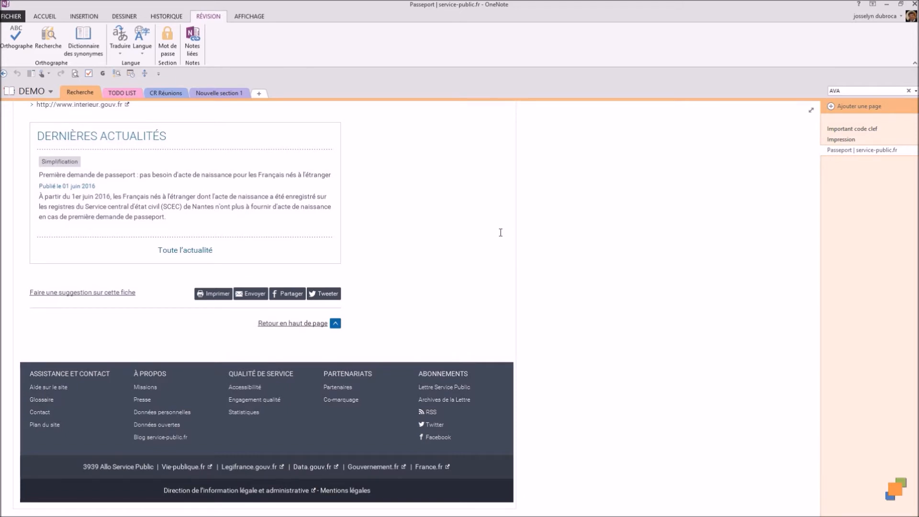
pyautogui.scroll(15, 501, 233)
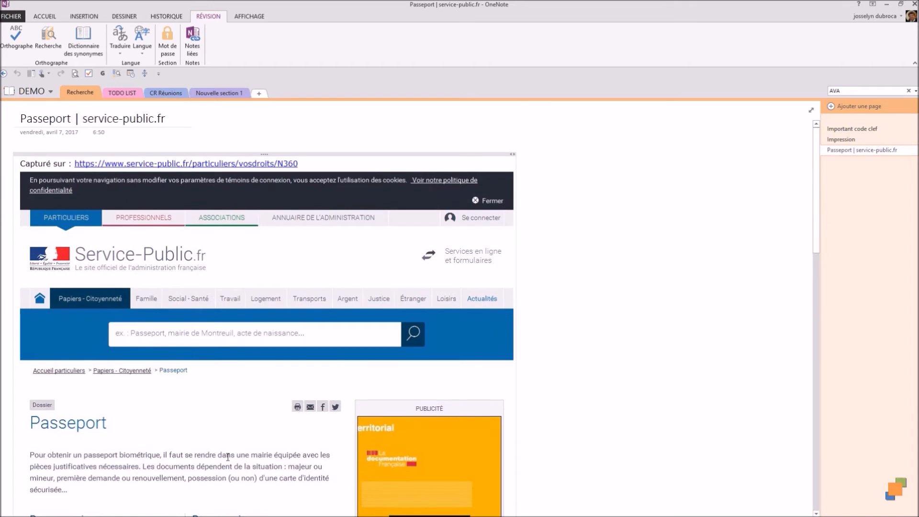
pyautogui.click(174, 453)
pyautogui.scroll(-2, 169, 449)
pyautogui.scroll(2, 287, 182)
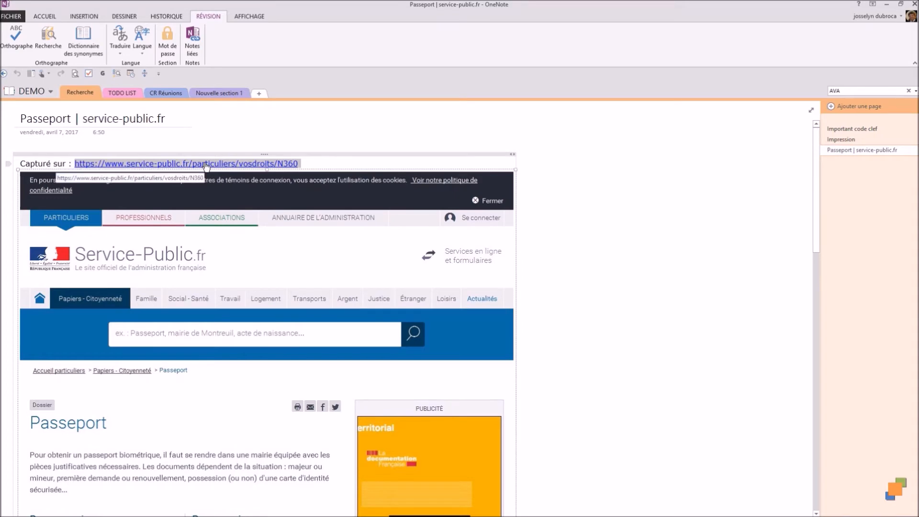
pyautogui.scroll(-10, 207, 238)
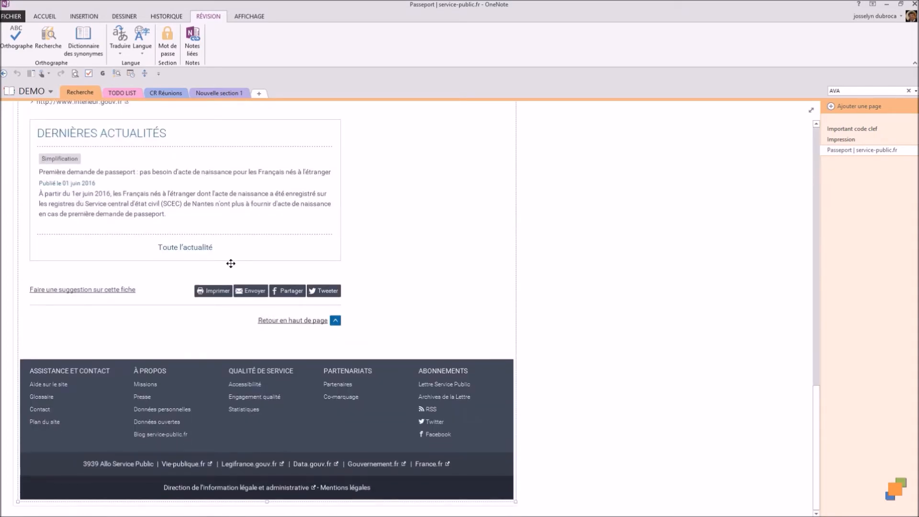
pyautogui.scroll(12, 231, 263)
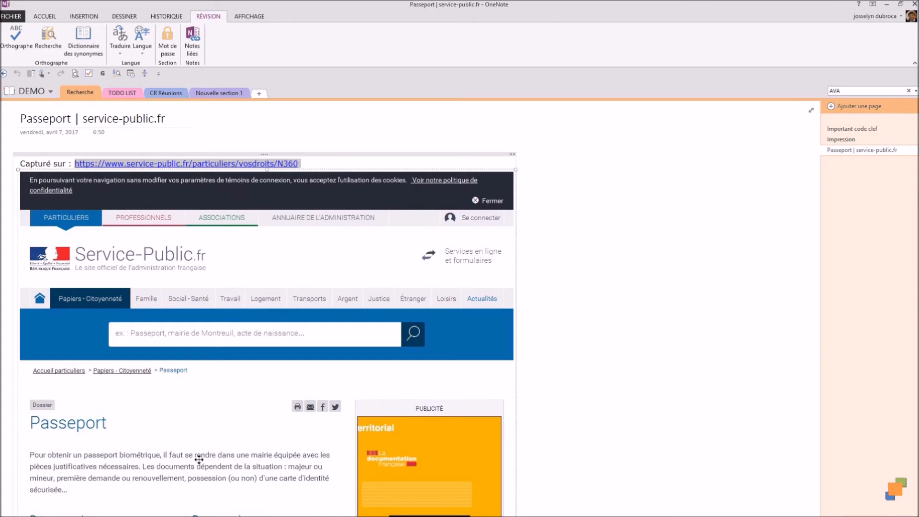
pyautogui.scroll(-5, 199, 460)
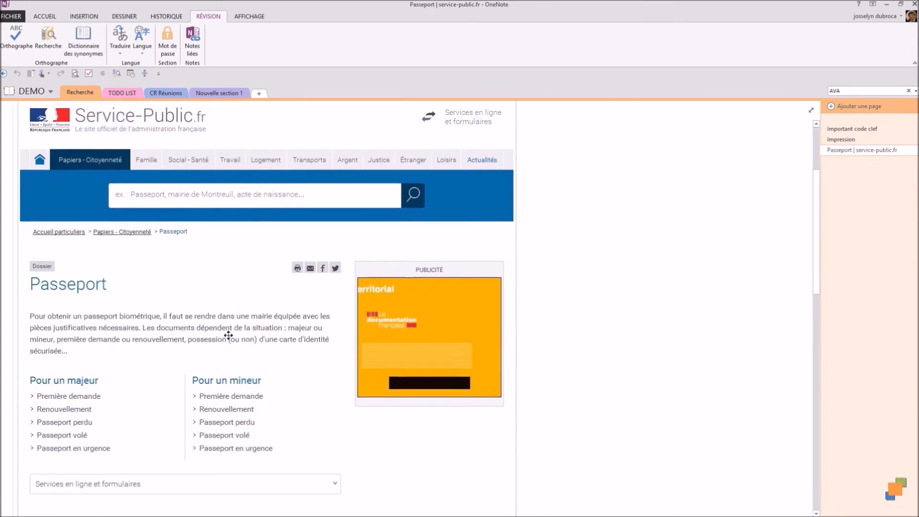
pyautogui.scroll(5, 228, 335)
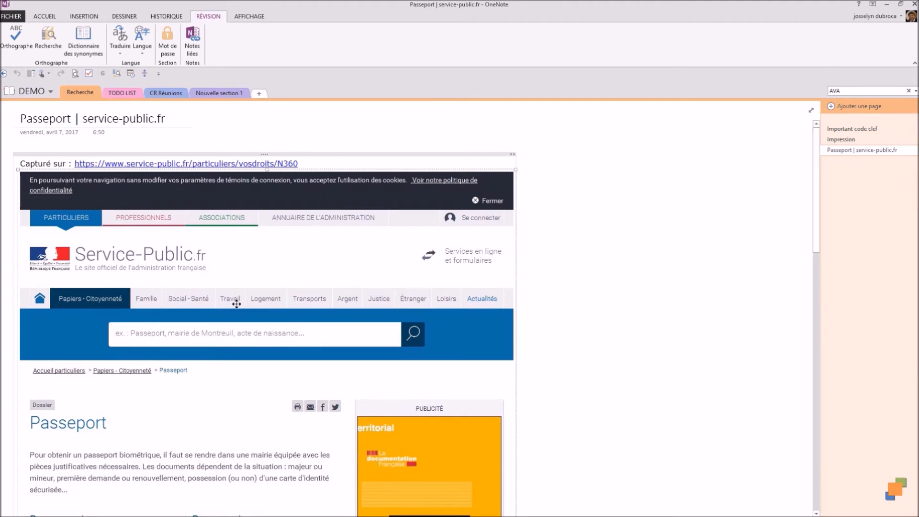
# Step: Open Nouvelle section 1 containing the sample business card and switch to the mirrored tablet window
pyautogui.click(229, 91)
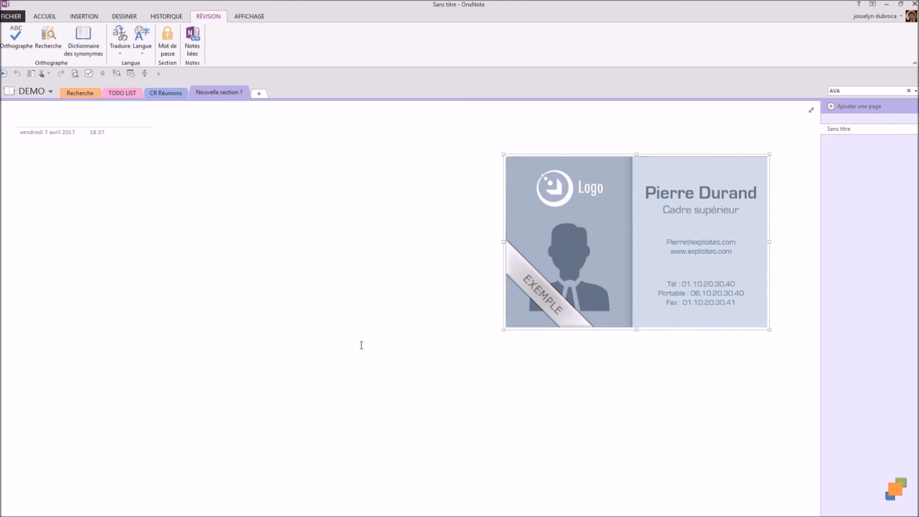
pyautogui.hotkey('alt', 'Tab')
pyautogui.hotkey('alt', 'Tab')
pyautogui.hotkey('alt', 'Tab')
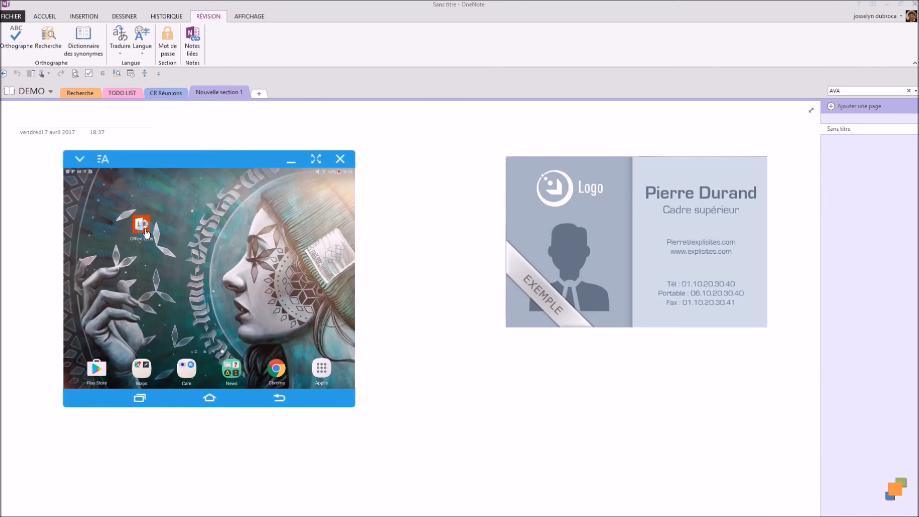
# Step: Photograph the sample business card with Office Lens on the tablet and open the save options for the capture
pyautogui.click(146, 232)
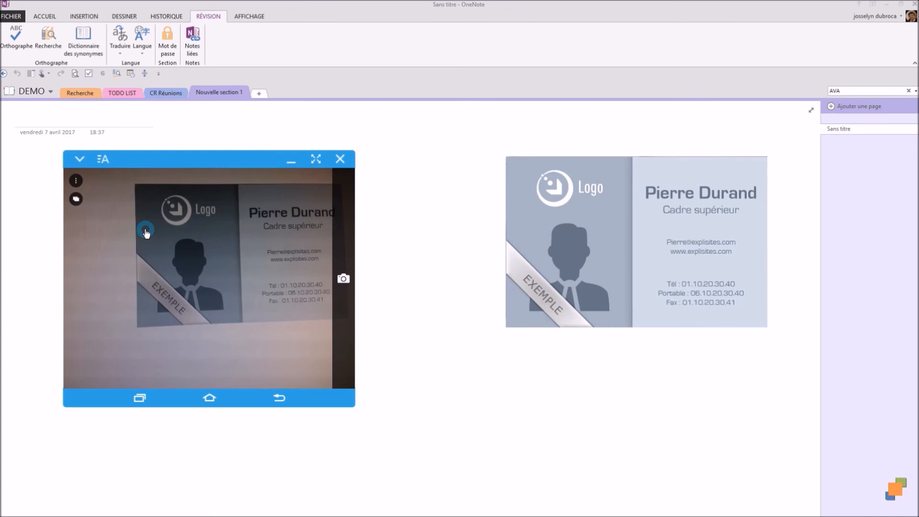
pyautogui.click(280, 396)
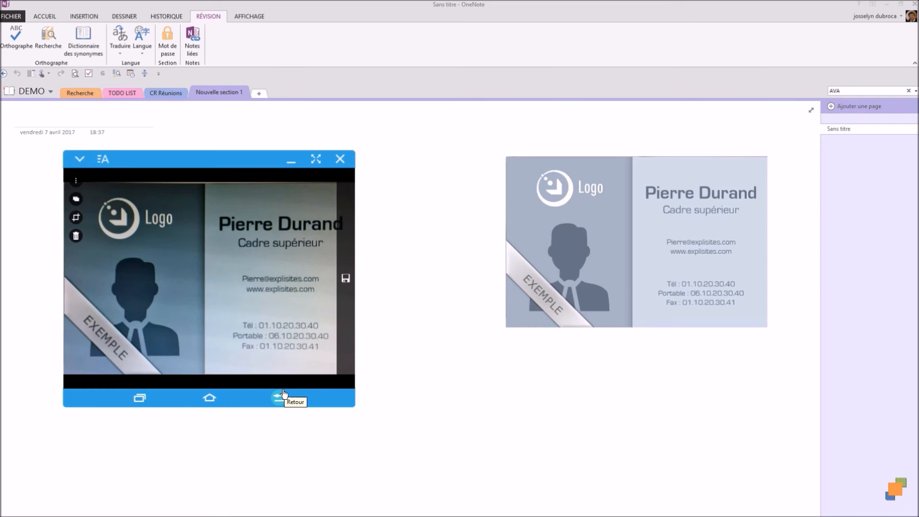
pyautogui.click(279, 397)
# Step: Replace the capture's title with the contact's last name and save it to Galerie and OneNote (contact + image) in Recherche
pyautogui.click(185, 225)
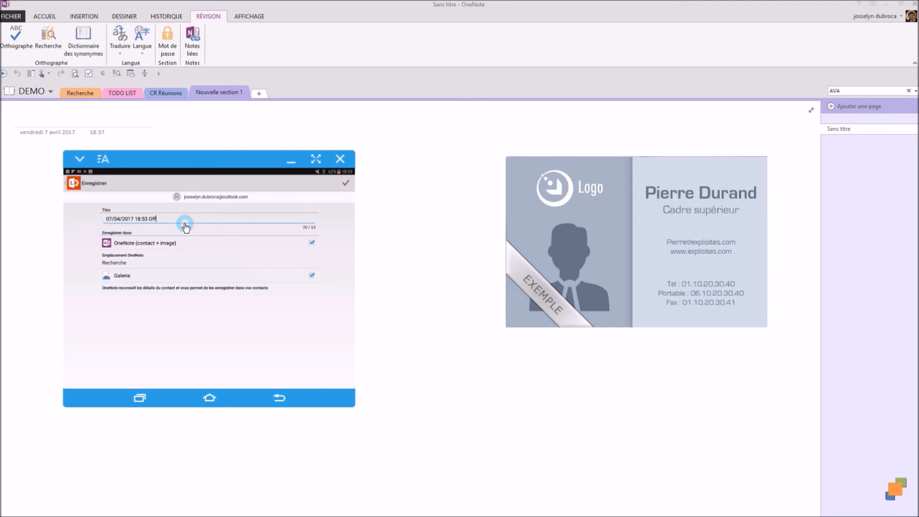
pyautogui.press('BackSpace')
pyautogui.press('BackSpace')
pyautogui.press('BackSpace')
pyautogui.press('BackSpace')
pyautogui.press('BackSpace')
pyautogui.press('BackSpace')
pyautogui.press('BackSpace')
pyautogui.press('BackSpace')
pyautogui.press('BackSpace')
pyautogui.press('BackSpace')
pyautogui.press('BackSpace')
pyautogui.press('BackSpace')
pyautogui.press('BackSpace')
pyautogui.press('BackSpace')
pyautogui.press('BackSpace')
pyautogui.press('BackSpace')
pyautogui.press('BackSpace')
pyautogui.press('BackSpace')
pyautogui.press('BackSpace')
pyautogui.press('BackSpace')
pyautogui.write('Durand')
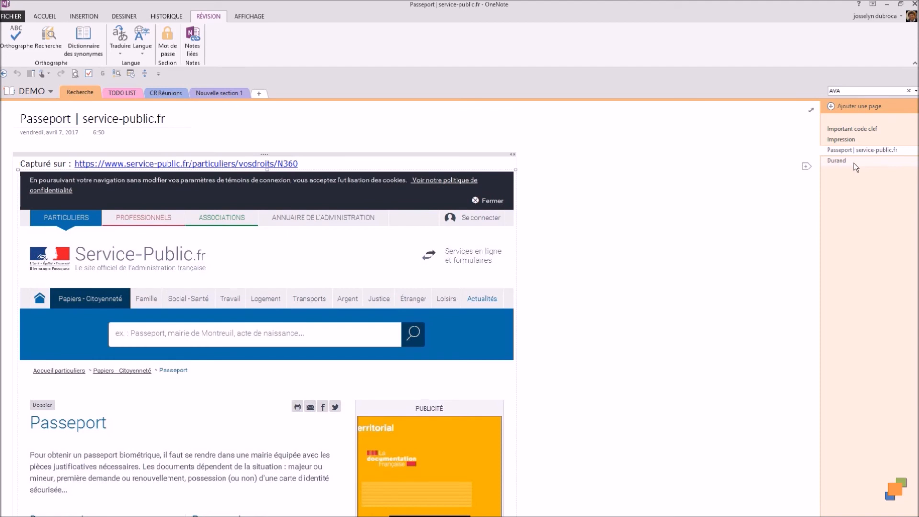
# Step: Open the new business card page in the Recherche section and review its extracted contact details and card image
pyautogui.click(854, 163)
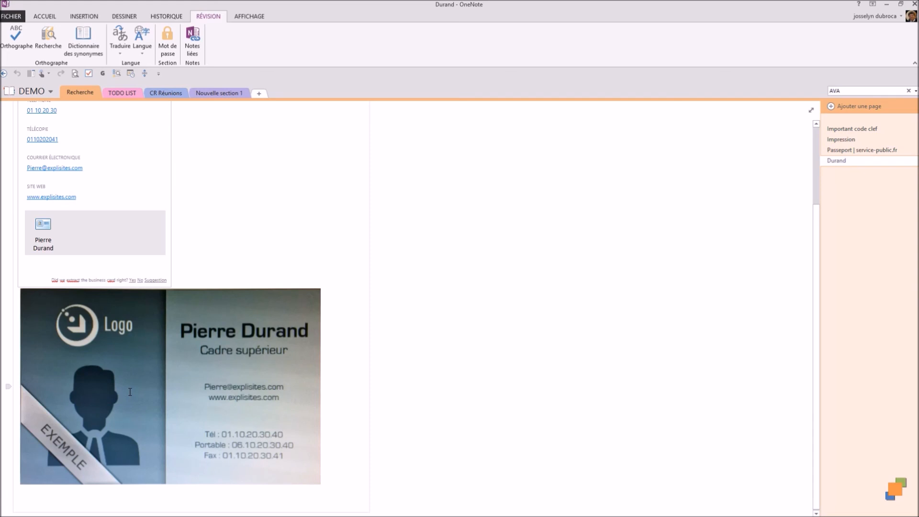
pyautogui.scroll(2, 129, 392)
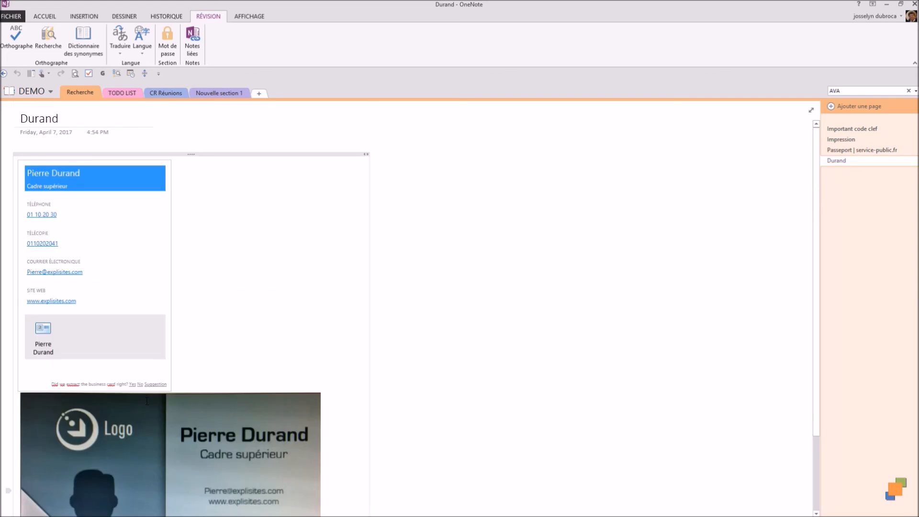